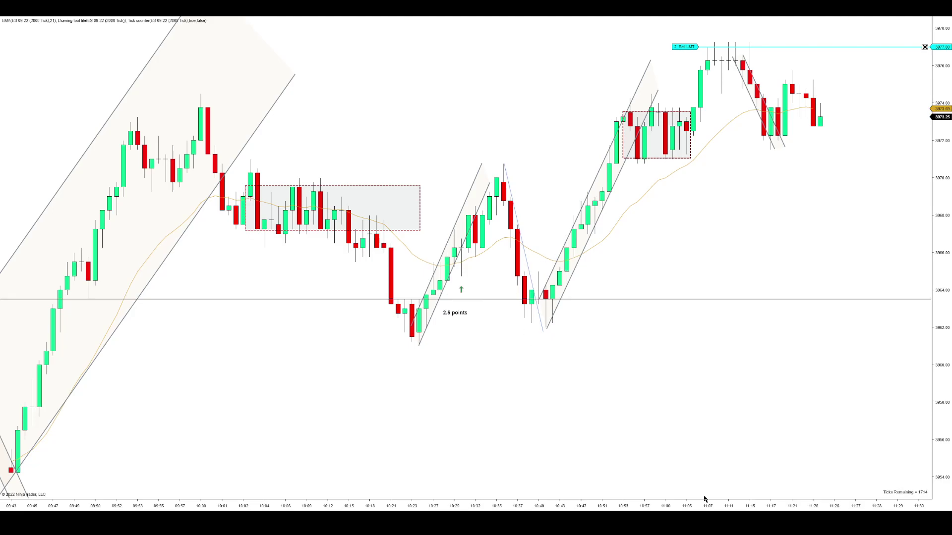
# Step: Move the pending sell limit order for 2 contracts to 3973.00, at the current price
pyautogui.moveTo(725, 507); pyautogui.dragTo(722, 461)
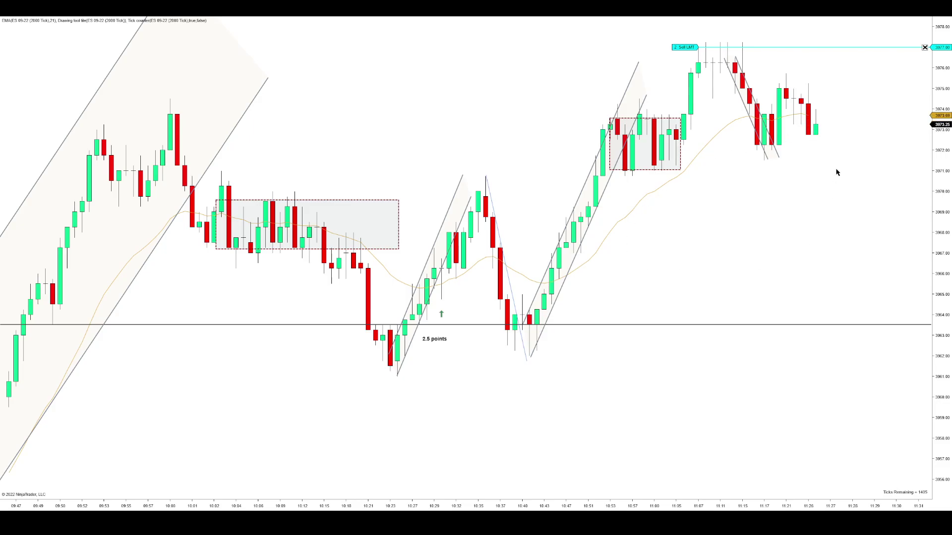
pyautogui.moveTo(880, 504); pyautogui.dragTo(731, 305)
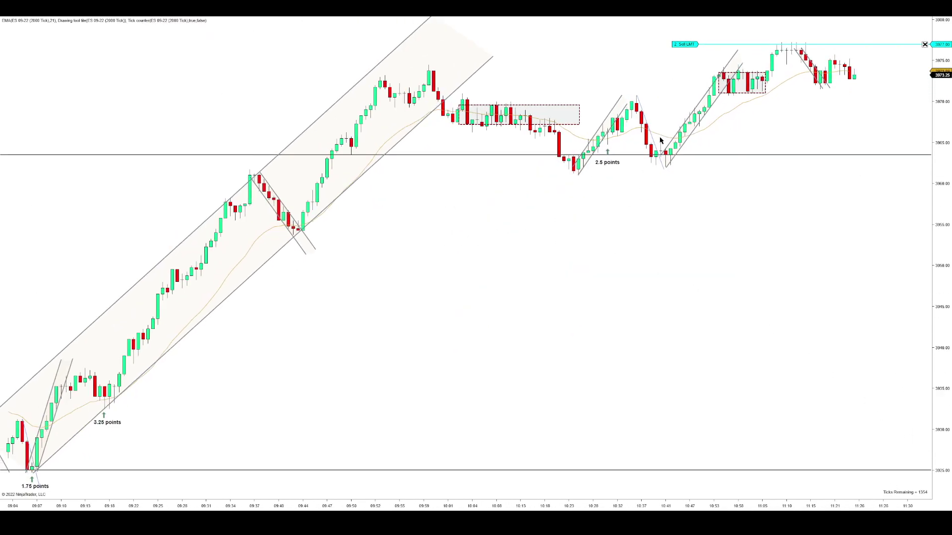
pyautogui.moveTo(803, 508); pyautogui.dragTo(666, 506)
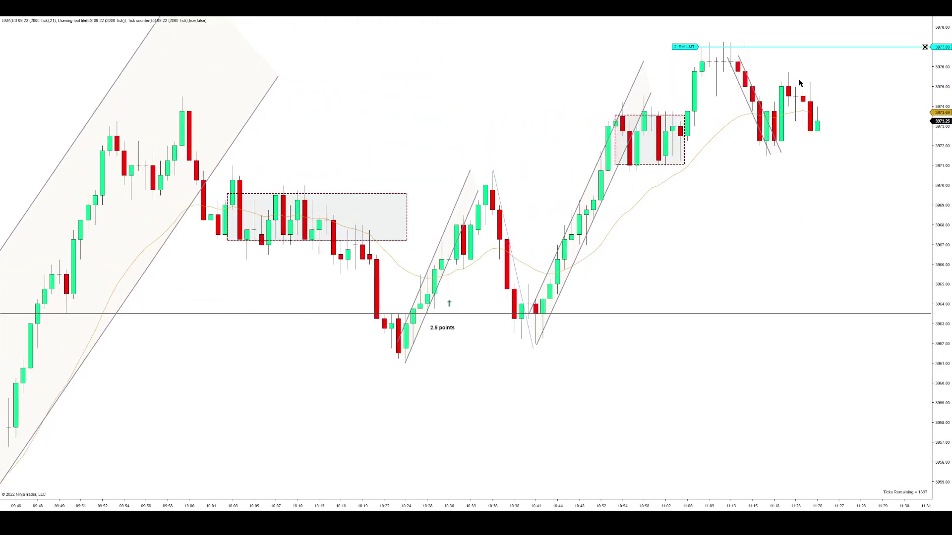
pyautogui.moveTo(816, 46); pyautogui.dragTo(837, 129)
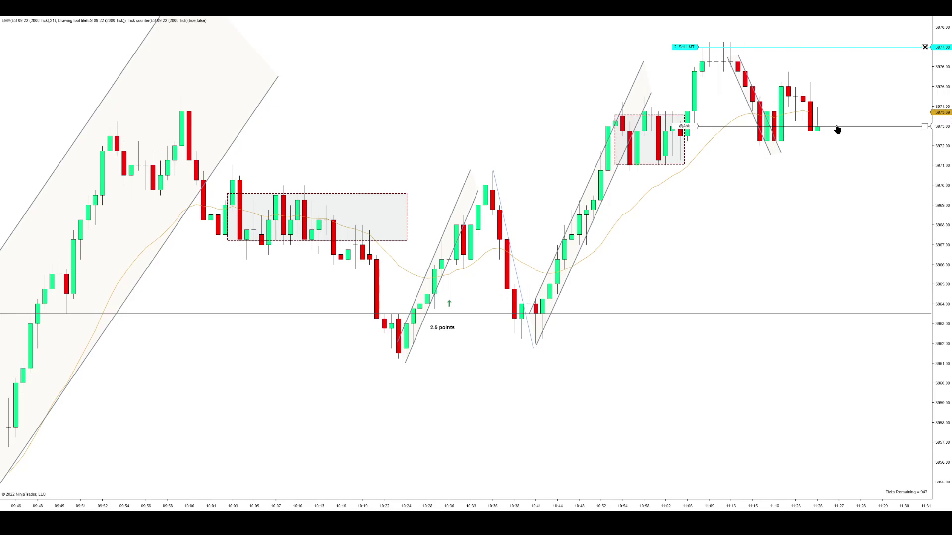
pyautogui.click(837, 129)
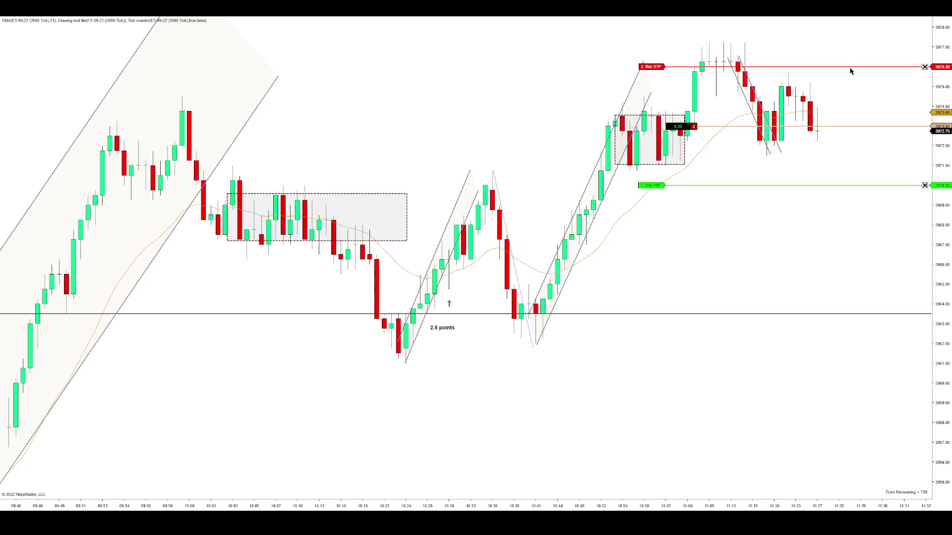
# Step: Tighten the short position's buy stop to 3975.50 and move its buy limit target to 3970.25
pyautogui.moveTo(859, 68); pyautogui.dragTo(856, 77)
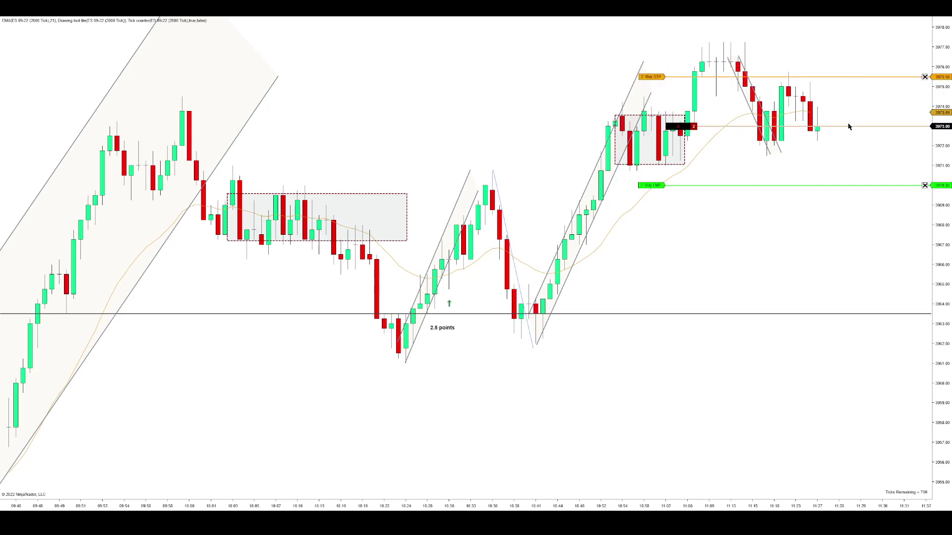
pyautogui.moveTo(780, 185); pyautogui.dragTo(782, 181)
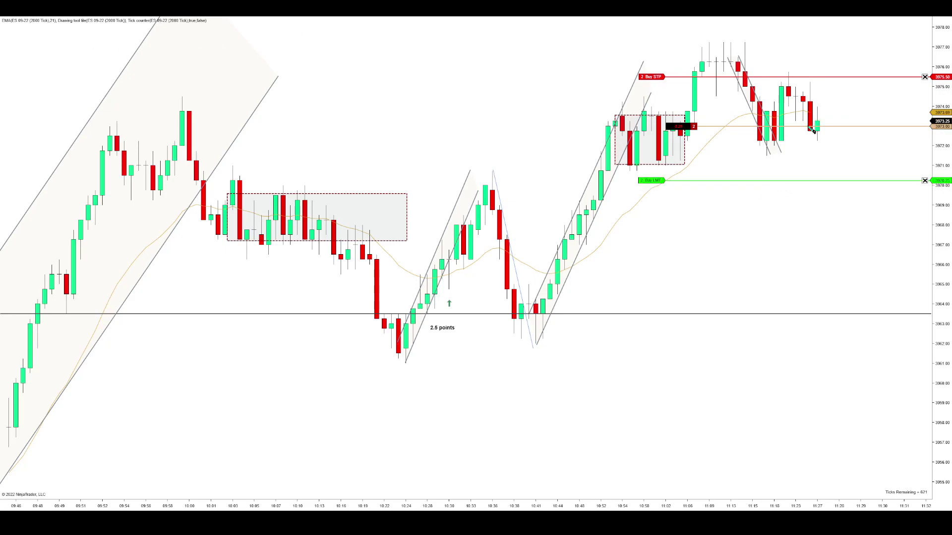
# Step: Draw a risk-reward projection from the 3973.00 entry to the 3975.50 stop and align the buy limit target at 3970.50
pyautogui.click(854, 77)
pyautogui.moveTo(862, 181); pyautogui.dragTo(865, 176)
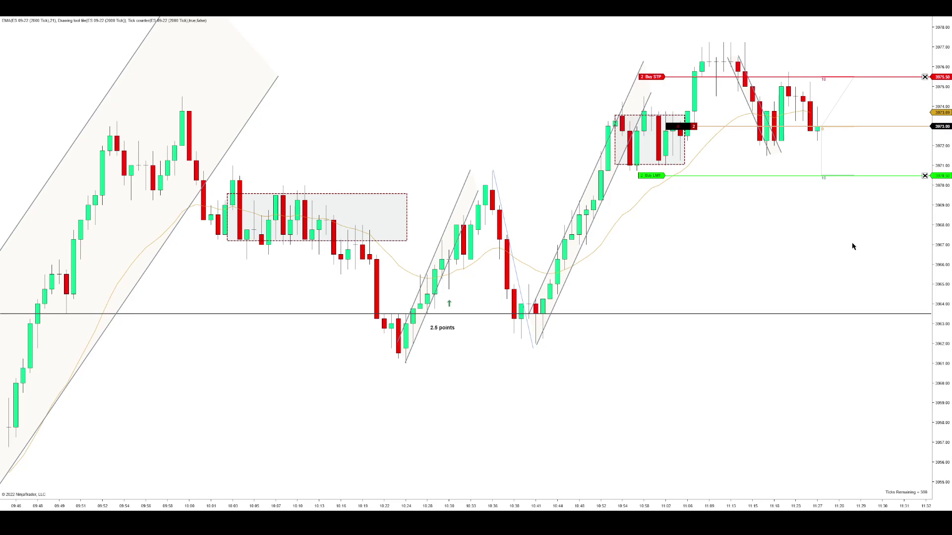
# Step: Examine the wider price action around the open short position, from the morning uptrend channel to the latest bars
pyautogui.moveTo(732, 501); pyautogui.dragTo(798, 424)
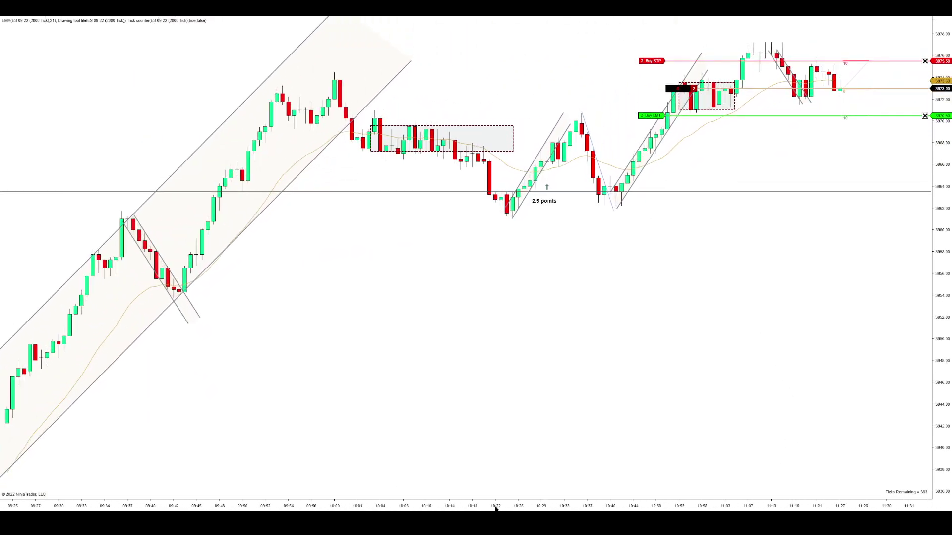
pyautogui.moveTo(494, 507); pyautogui.dragTo(590, 464)
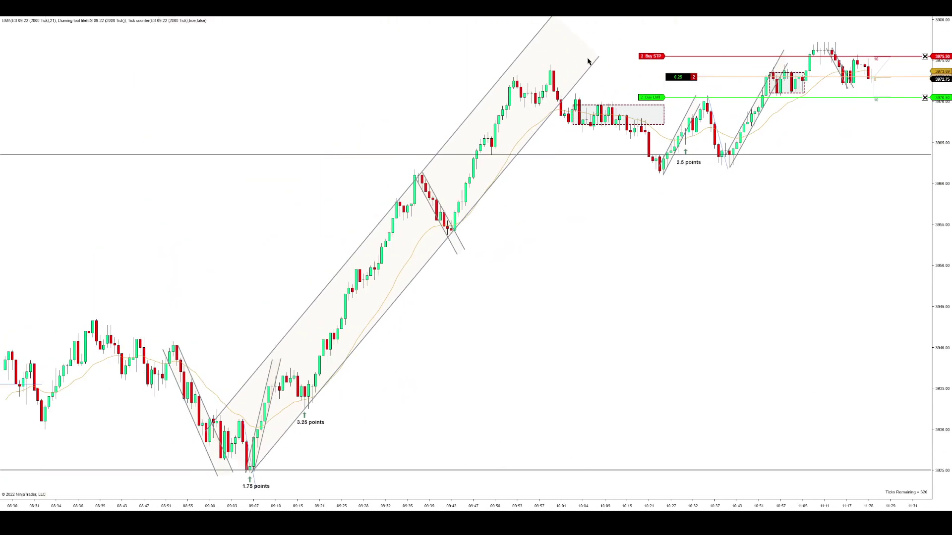
pyautogui.moveTo(826, 242); pyautogui.dragTo(786, 308)
pyautogui.moveTo(805, 505); pyautogui.dragTo(695, 426)
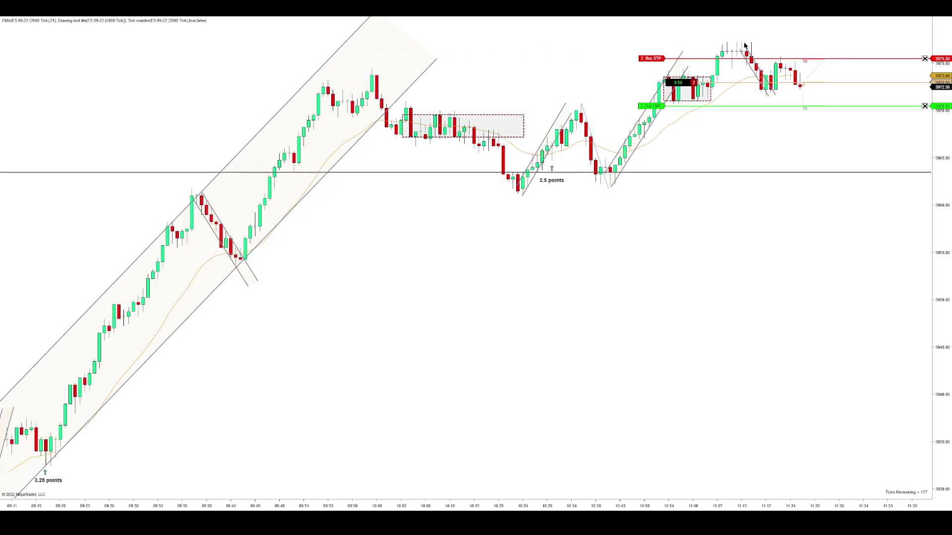
pyautogui.click(794, 62)
pyautogui.scroll(3, 793, 347)
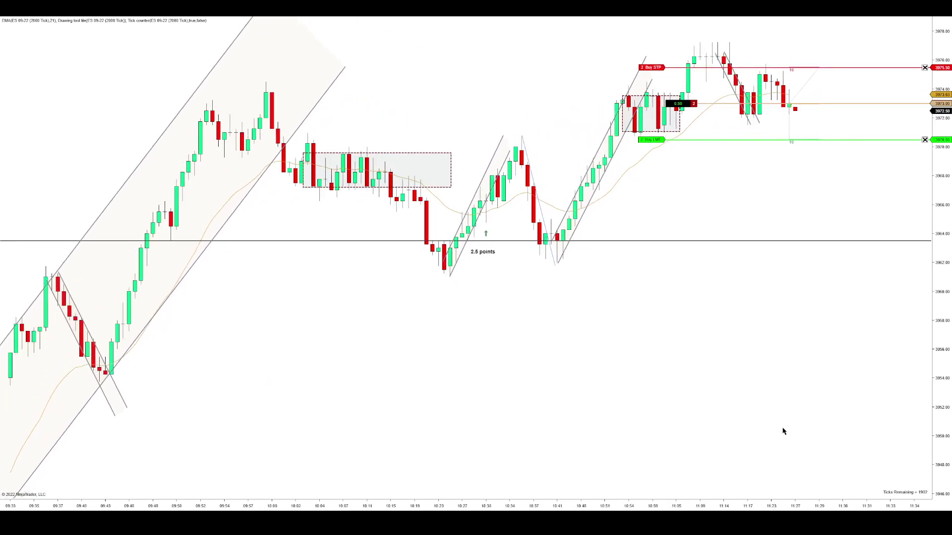
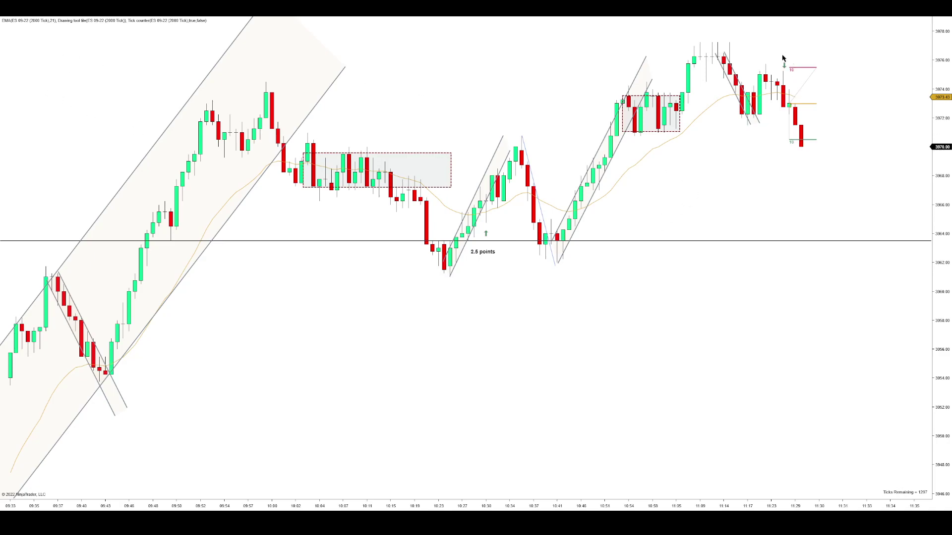
# Step: Paste a copy of the "2.5 points" text label and centre it above the short entry arrow
pyautogui.hotkey('ctrl', 'v')
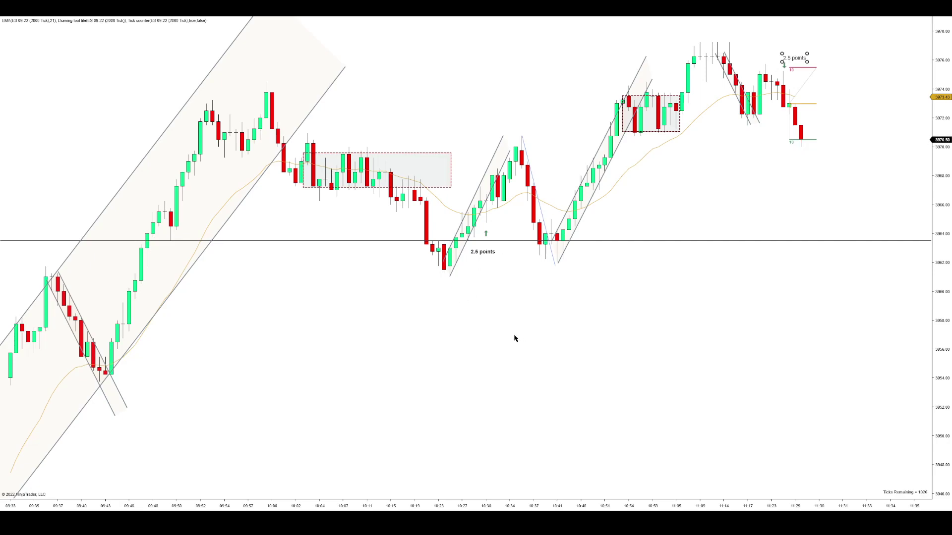
pyautogui.moveTo(797, 58); pyautogui.dragTo(788, 56)
pyautogui.click(811, 56)
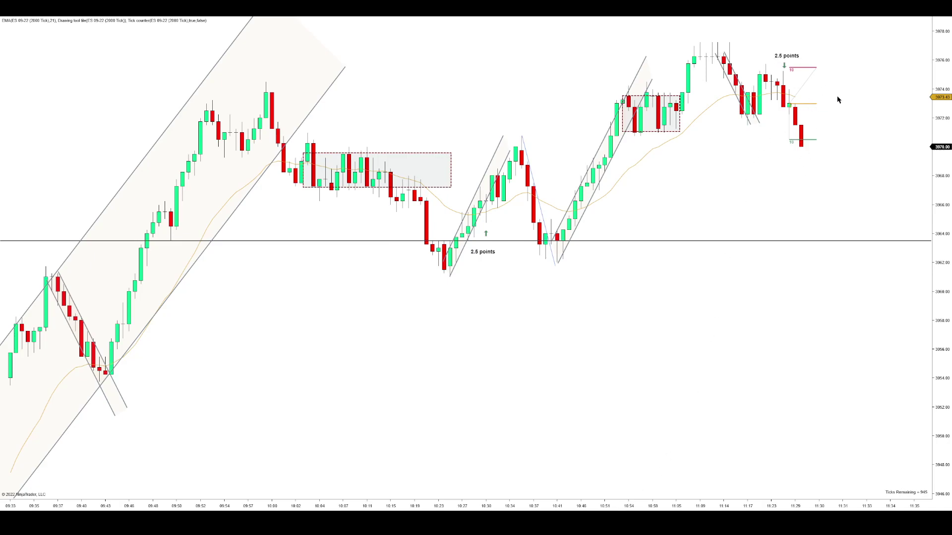
# Step: Delete the risk-reward projection drawn on the short trade
pyautogui.scroll(1, 856, 91)
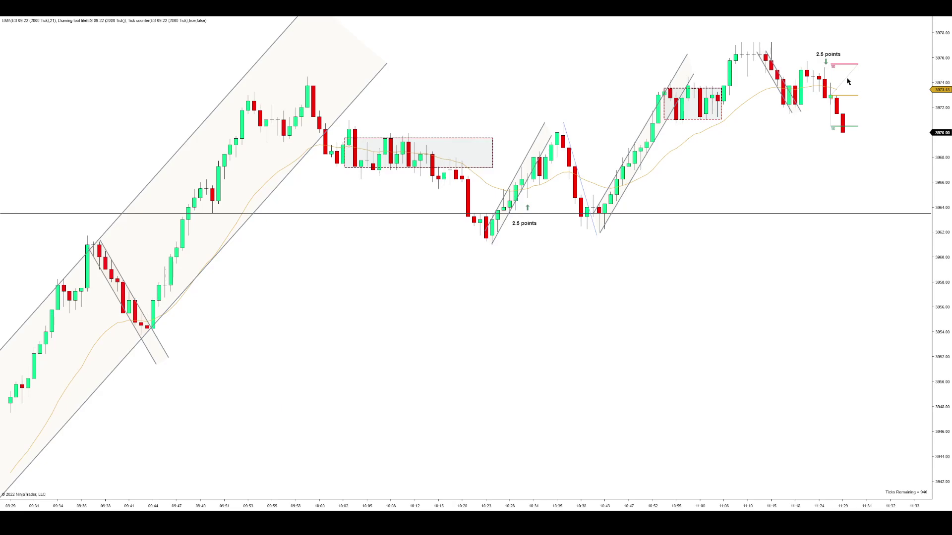
pyautogui.click(839, 96)
pyautogui.press('Delete')
# Step: Examine the wider price action from the overnight downtrend channel through the morning uptrend channel and its marked trades
pyautogui.moveTo(746, 503); pyautogui.dragTo(839, 475)
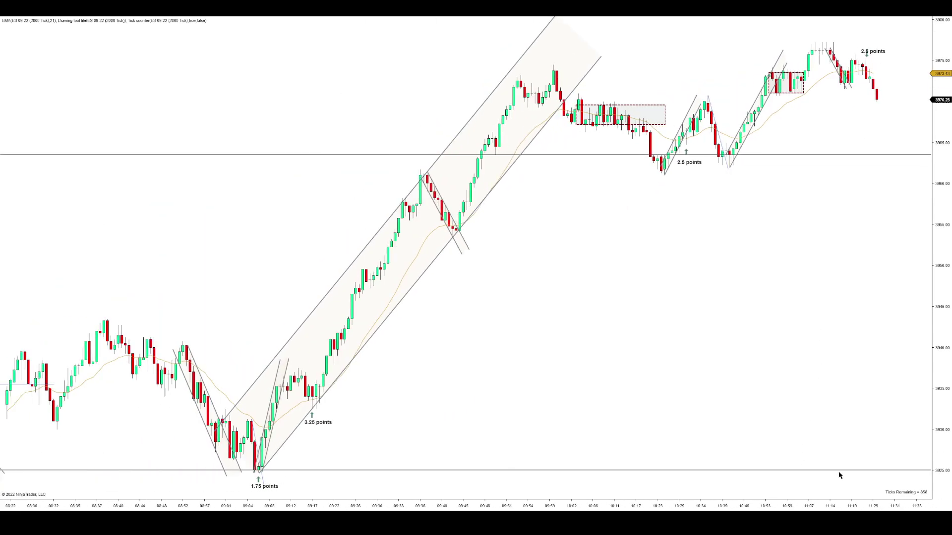
pyautogui.scroll(10, 631, 506)
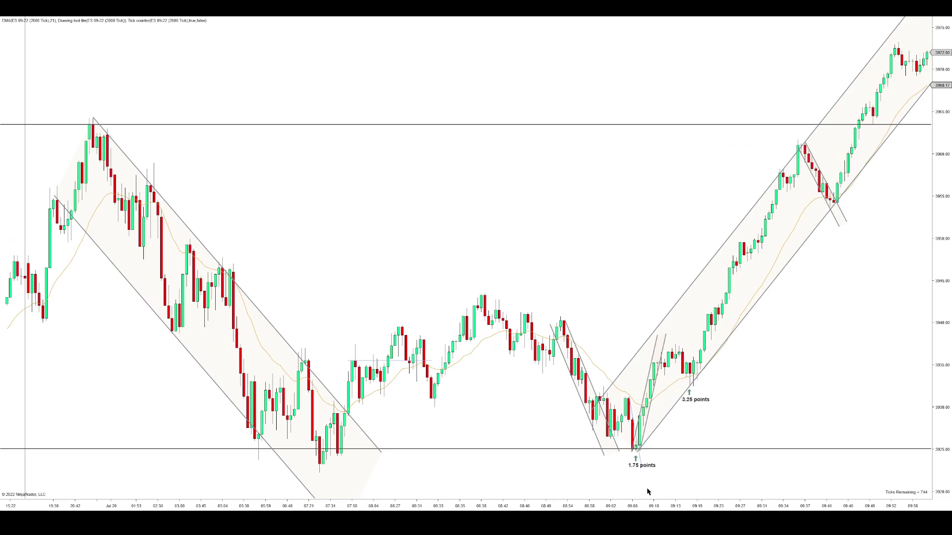
pyautogui.scroll(3, 458, 329)
pyautogui.moveTo(563, 509); pyautogui.dragTo(600, 507)
pyautogui.moveTo(604, 466); pyautogui.dragTo(464, 454)
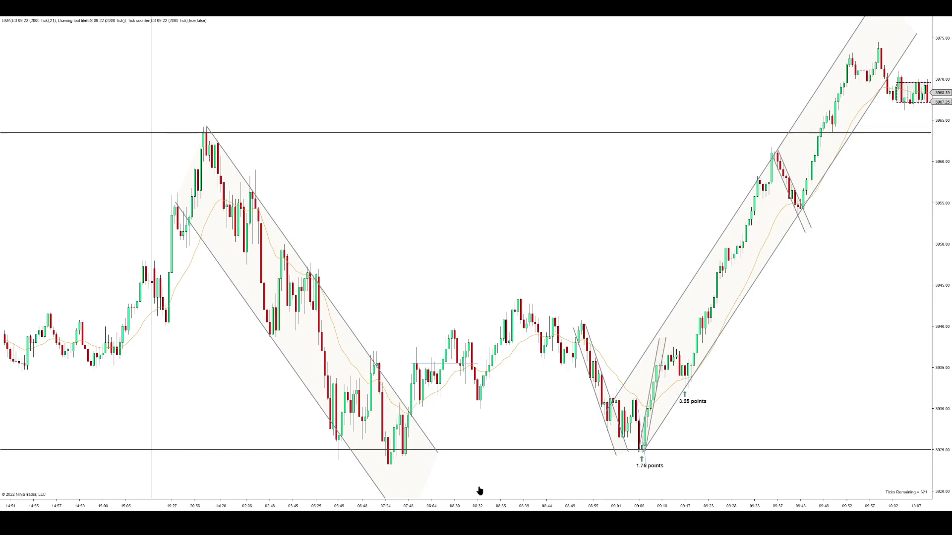
pyautogui.keyDown('ctrl'); pyautogui.moveTo(480, 491); pyautogui.dragTo(426, 501); pyautogui.keyUp('ctrl')
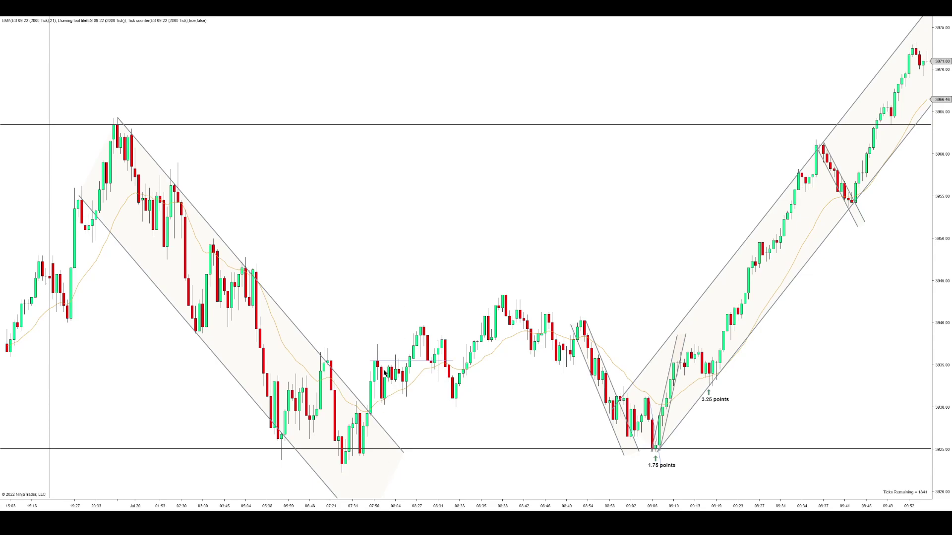
pyautogui.scroll(5, 444, 419)
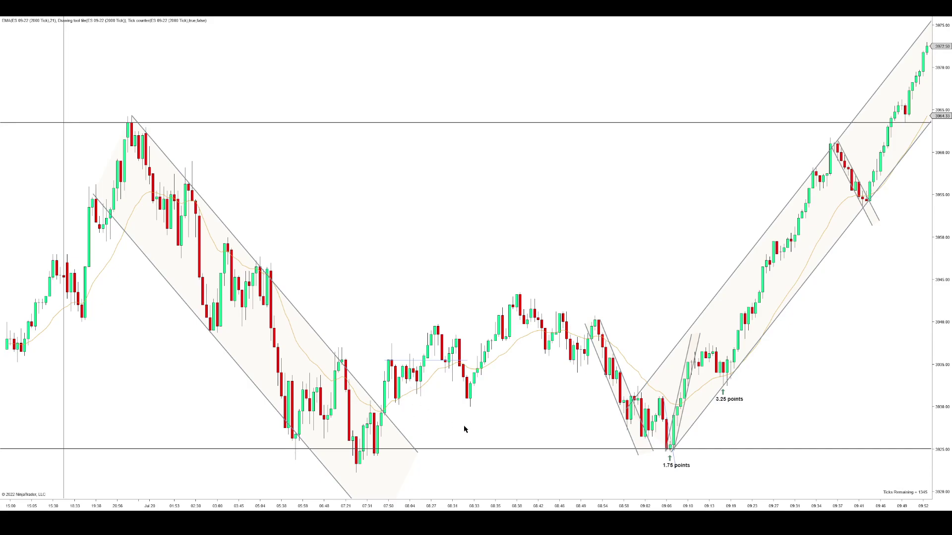
pyautogui.moveTo(464, 426); pyautogui.dragTo(414, 417)
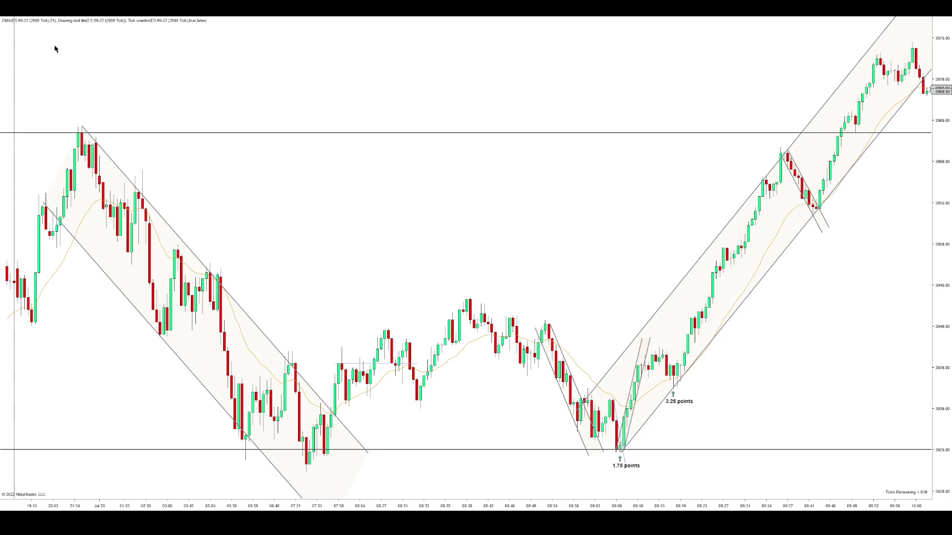
# Step: Try a risk-reward projection on the long setup near 08:20 beside the short horizontal line, and delete it
pyautogui.click(366, 366)
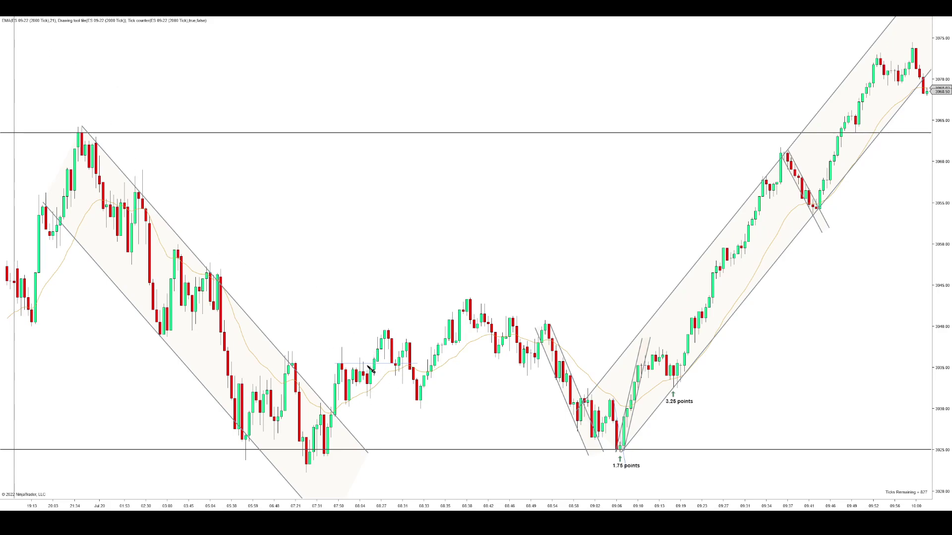
pyautogui.click(383, 401)
pyautogui.moveTo(379, 390)
pyautogui.mouseDown()
pyautogui.moveTo(365, 356)
pyautogui.moveTo(388, 393)
pyautogui.mouseUp()
pyautogui.press('Delete')
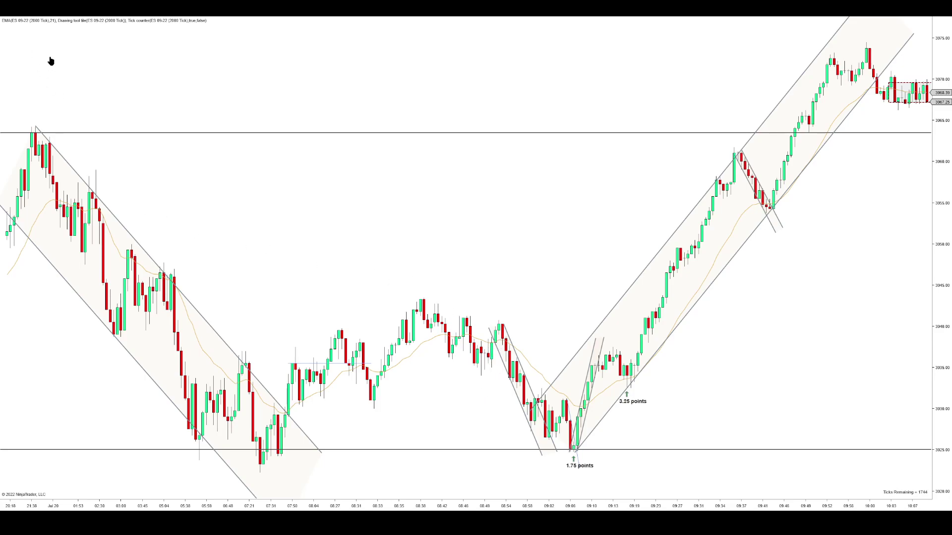
# Step: Try a risk-reward projection on the short setup inside the small down channel before 09:00, and delete it
pyautogui.click(50, 35)
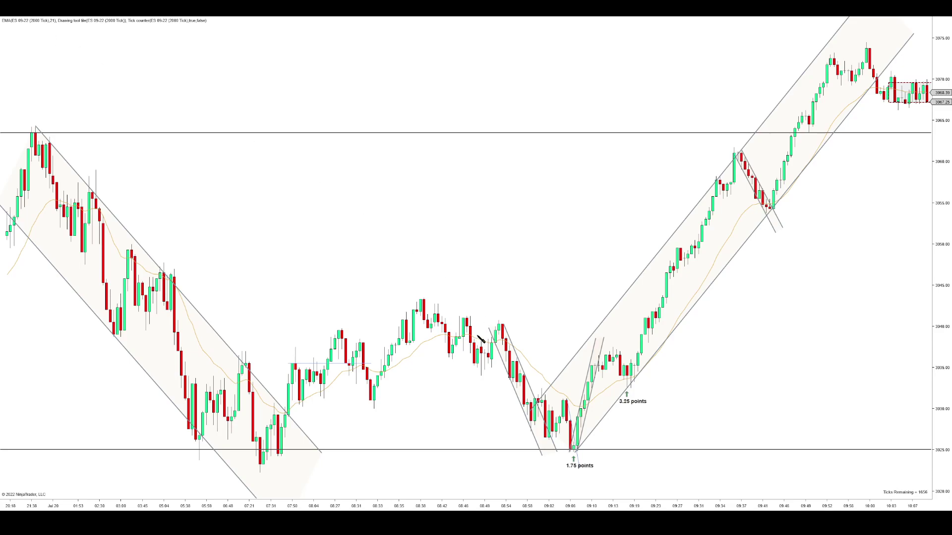
pyautogui.click(486, 364)
pyautogui.click(504, 337)
pyautogui.click(485, 378)
pyautogui.press('Delete')
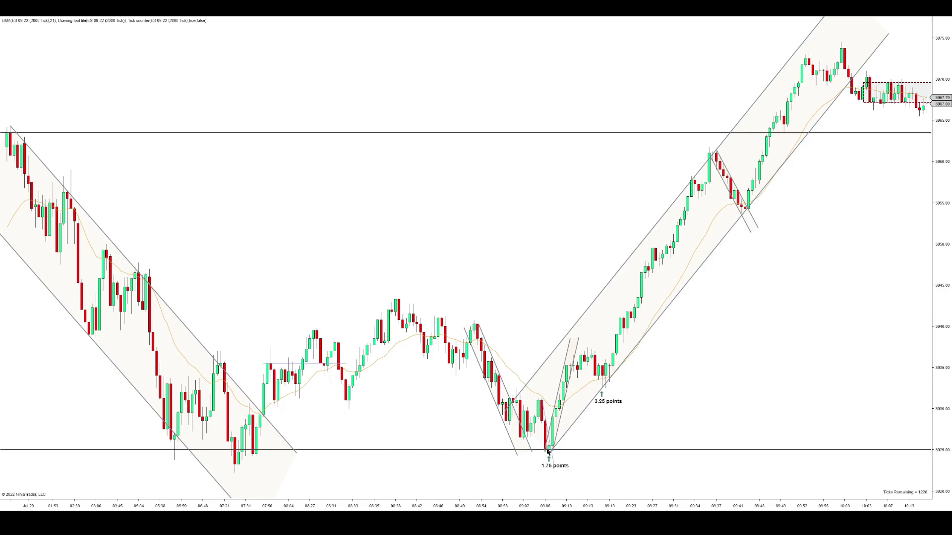
# Step: Move the wide morning uptrend channel up and away from the price bars around the 3.25 points trade
pyautogui.moveTo(583, 503); pyautogui.dragTo(638, 505)
pyautogui.moveTo(640, 492); pyautogui.dragTo(675, 491)
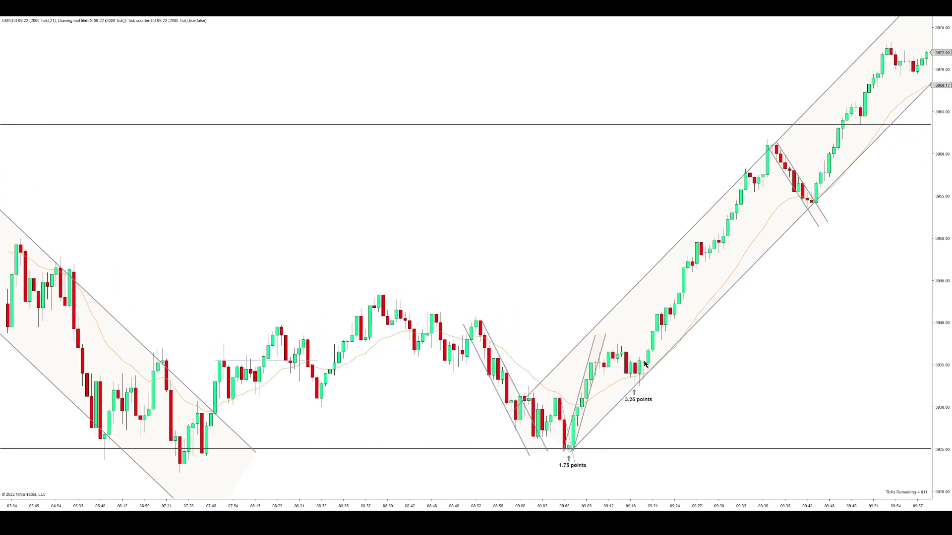
pyautogui.moveTo(626, 399); pyautogui.dragTo(539, 258)
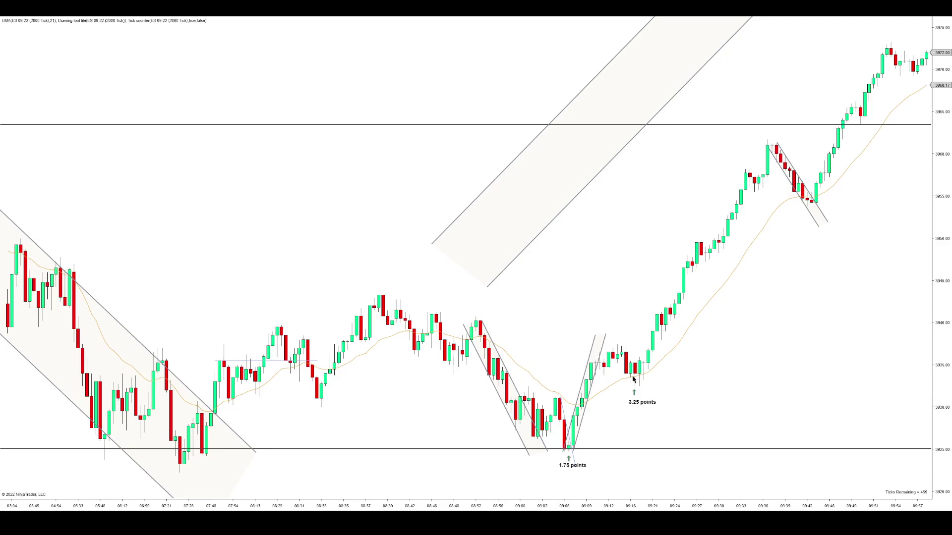
# Step: Try temporary measuring drawings around the 3.25 points long entry near 09:17, and delete them
pyautogui.moveTo(627, 441); pyautogui.dragTo(797, 441)
pyautogui.scroll(6, 809, 488)
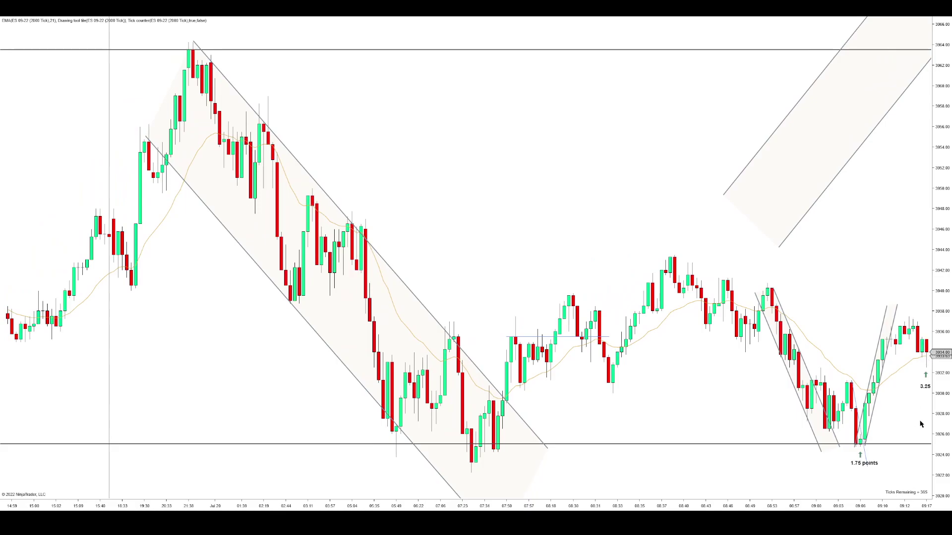
pyautogui.scroll(-6, 803, 417)
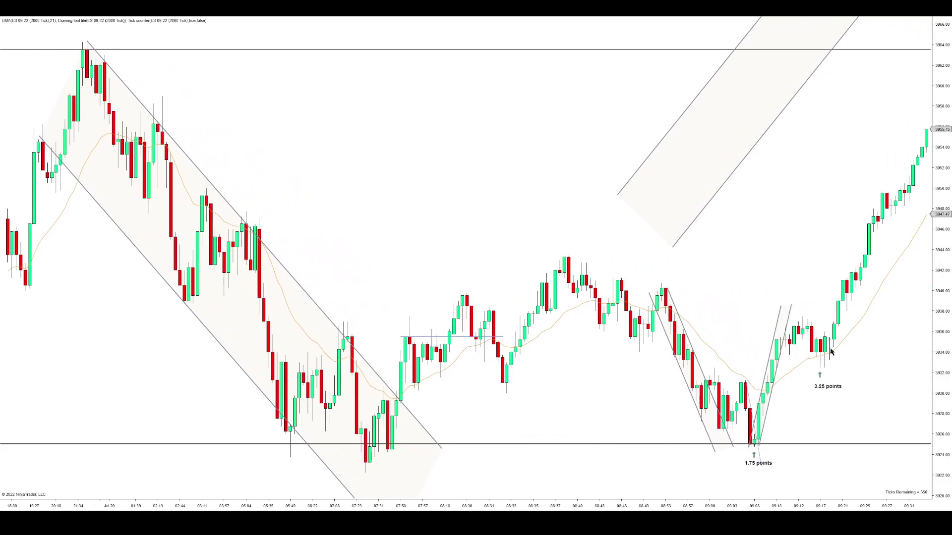
pyautogui.scroll(-6, 854, 368)
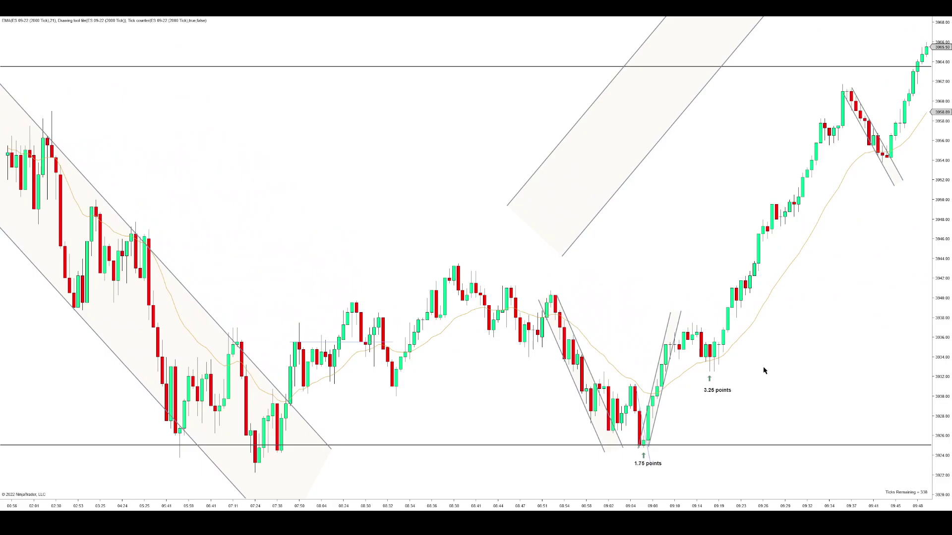
pyautogui.scroll(-3, 797, 418)
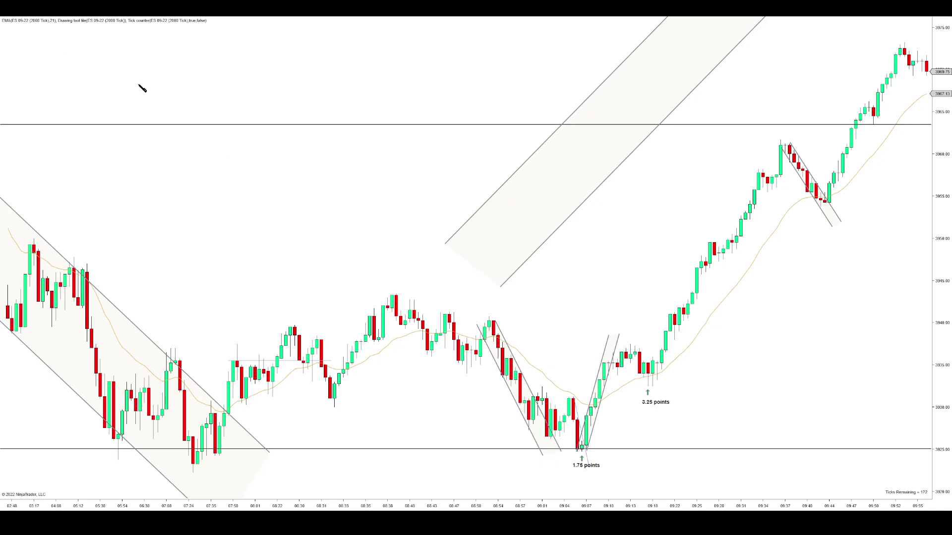
pyautogui.click(621, 352)
pyautogui.click(672, 351)
pyautogui.moveTo(653, 352); pyautogui.dragTo(666, 364)
pyautogui.moveTo(637, 367); pyautogui.dragTo(638, 370)
pyautogui.press('Delete')
pyautogui.click(648, 352)
pyautogui.press('Delete')
# Step: Draw a narrow trend channel along the rally from the 3.25 points entry low to the high before the 09:43 pullback
pyautogui.moveTo(616, 505); pyautogui.dragTo(671, 502)
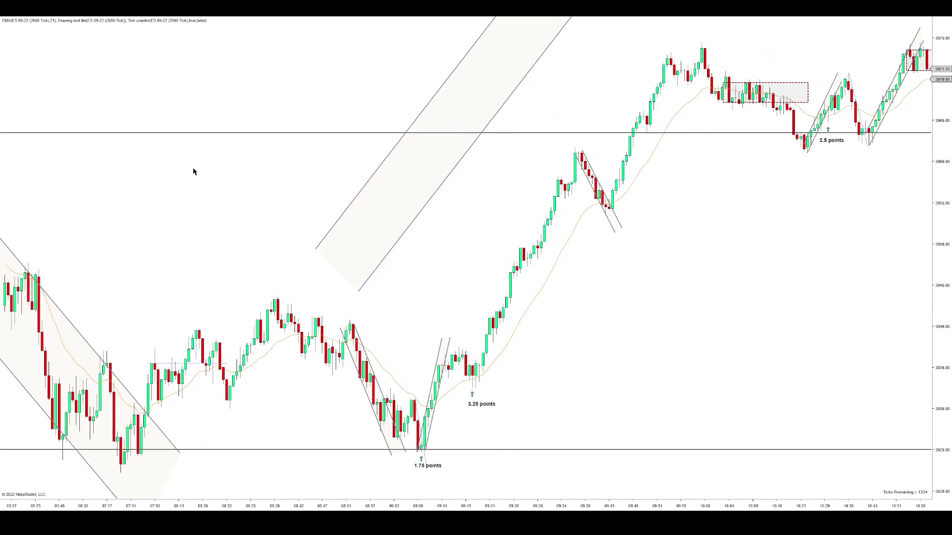
pyautogui.click(475, 388)
pyautogui.click(591, 149)
pyautogui.click(466, 365)
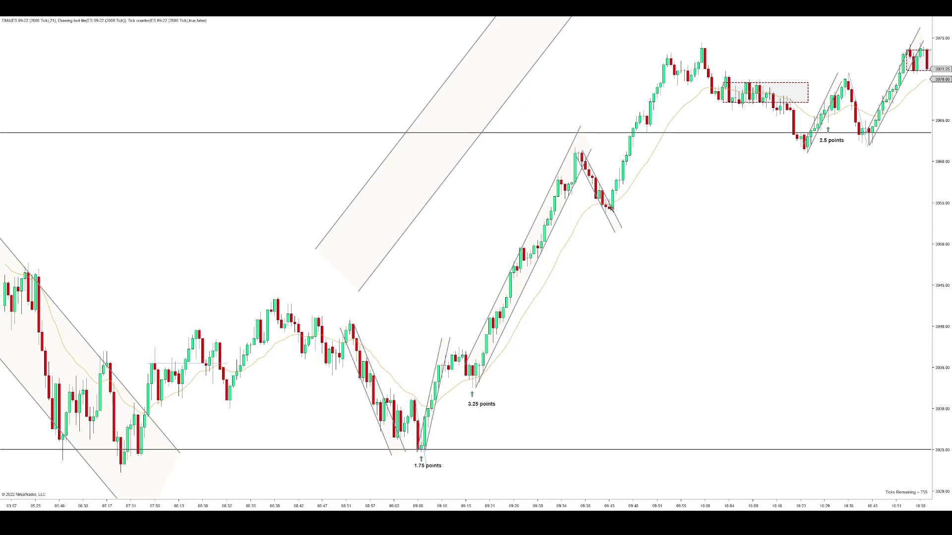
# Step: Return the wide uptrend channel to its place around the morning rally and delete the narrow channel inside it
pyautogui.moveTo(417, 218)
pyautogui.mouseDown()
pyautogui.moveTo(438, 314)
pyautogui.moveTo(479, 377)
pyautogui.mouseUp()
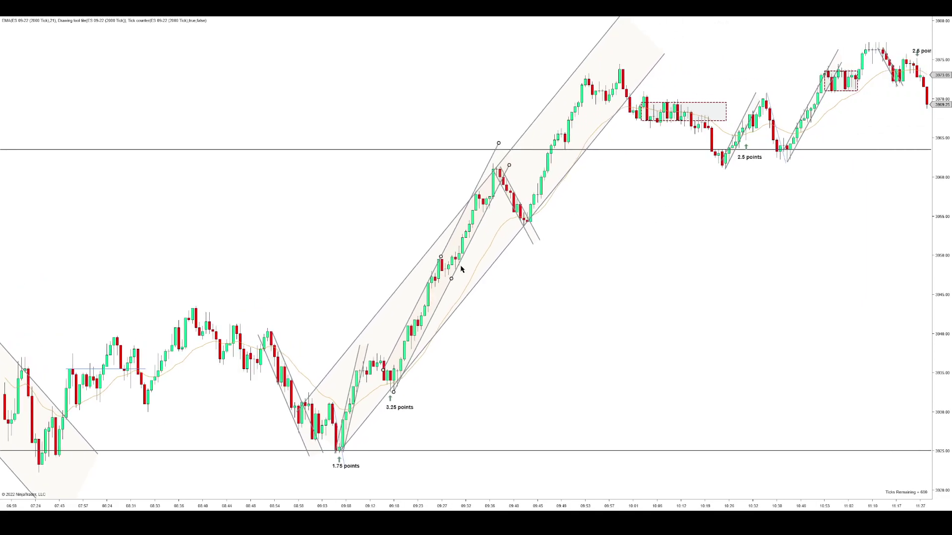
pyautogui.press('Delete')
# Step: Nudge the small up channel on the 10:23 to 10:34 rally slightly
pyautogui.moveTo(583, 265); pyautogui.dragTo(496, 254)
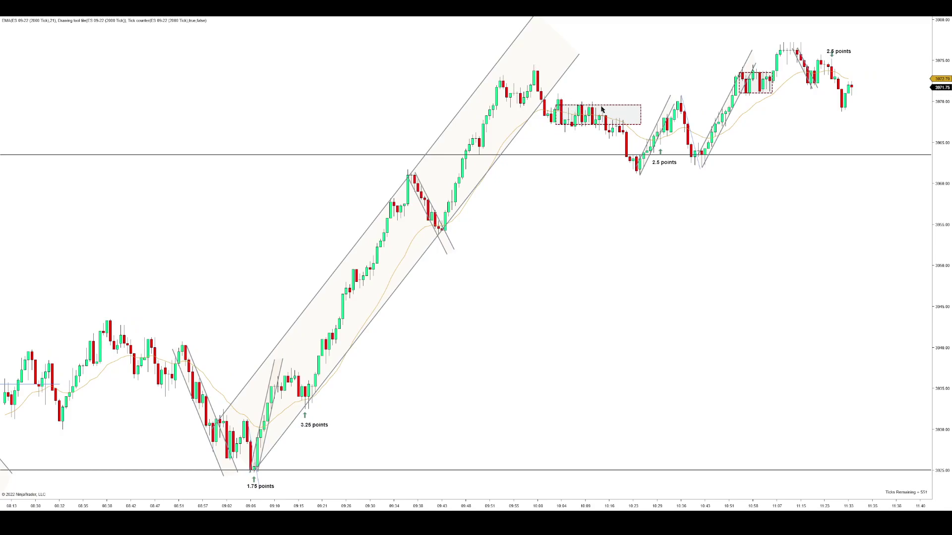
pyautogui.moveTo(691, 510); pyautogui.dragTo(646, 507)
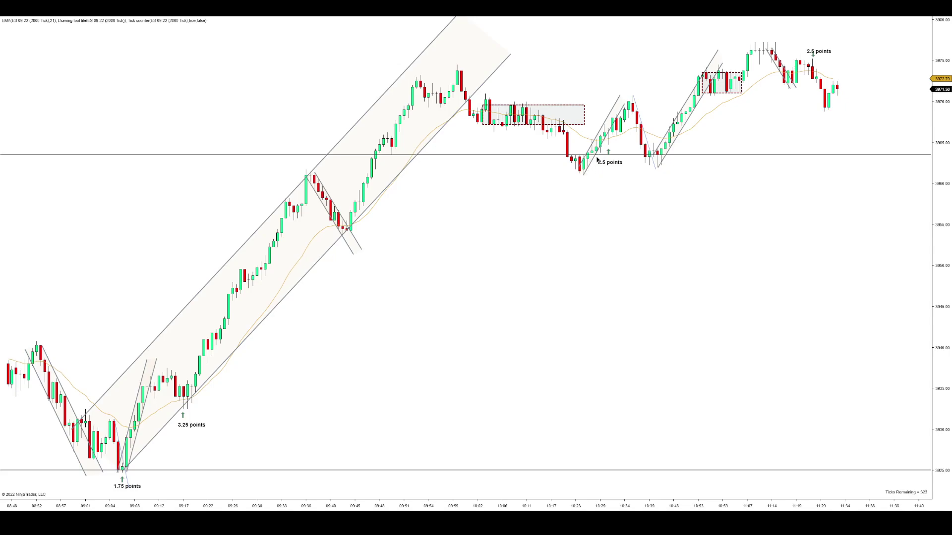
pyautogui.click(601, 145)
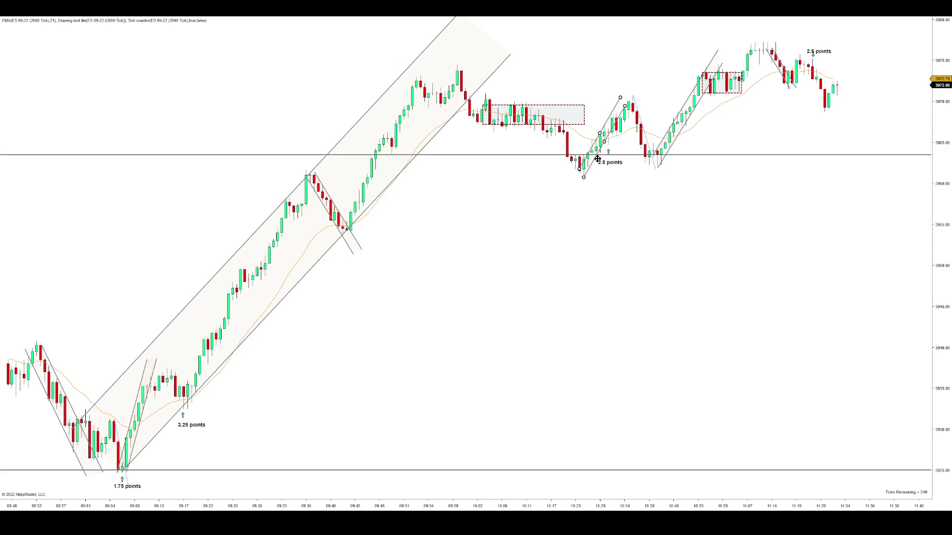
pyautogui.moveTo(597, 158); pyautogui.dragTo(596, 156)
pyautogui.click(608, 178)
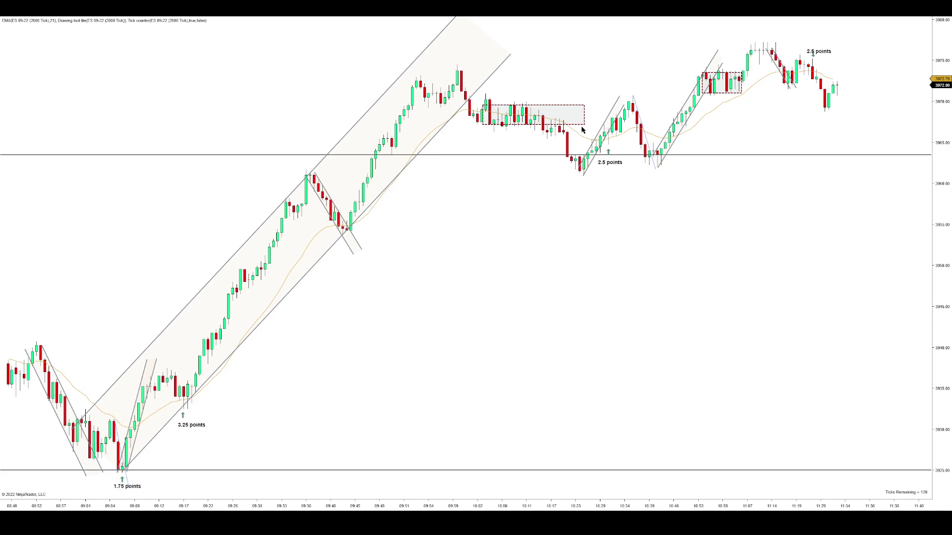
# Step: Resize the larger consolidation rectangle to end at about 10:25, with its lower edge at about 3967
pyautogui.moveTo(584, 124)
pyautogui.mouseDown()
pyautogui.moveTo(653, 125)
pyautogui.moveTo(591, 125)
pyautogui.mouseUp()
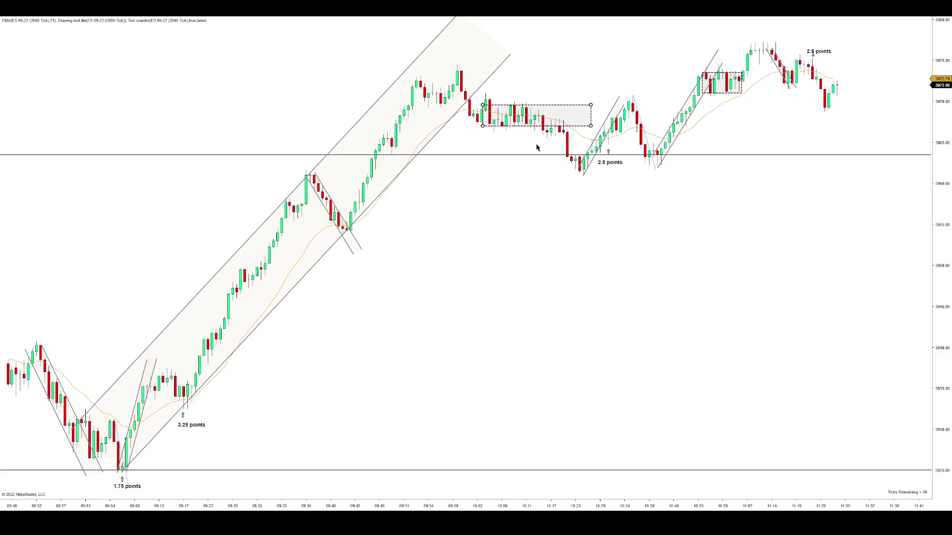
pyautogui.click(537, 147)
pyautogui.moveTo(591, 126); pyautogui.dragTo(647, 127)
pyautogui.click(620, 130)
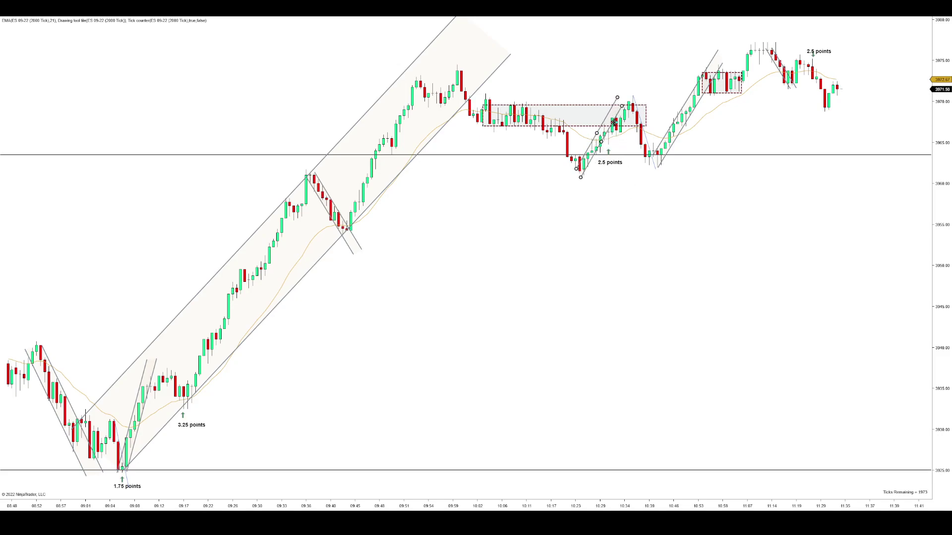
pyautogui.moveTo(646, 126); pyautogui.dragTo(590, 127)
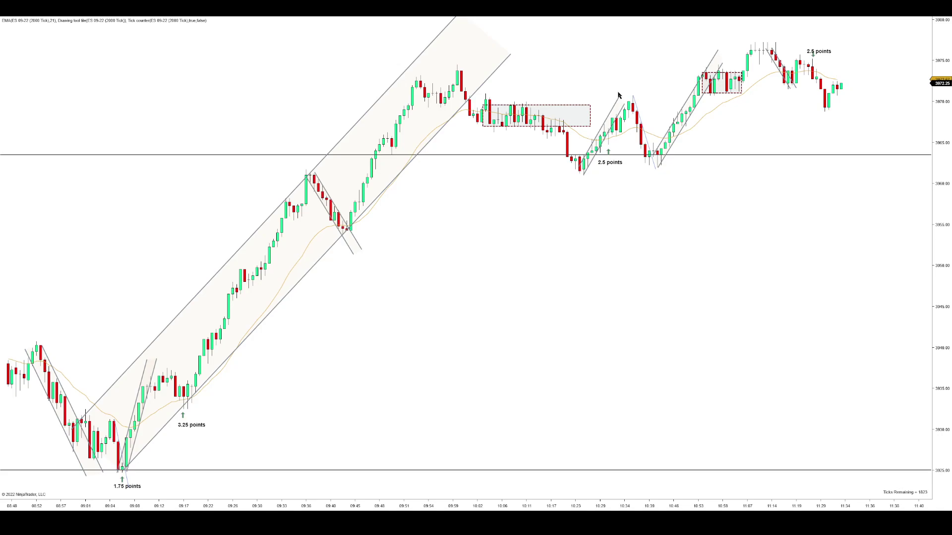
# Step: Try a risk-reward projection on the 2.5 points long entry near 10:30, and delete it
pyautogui.scroll(-3, 629, 180)
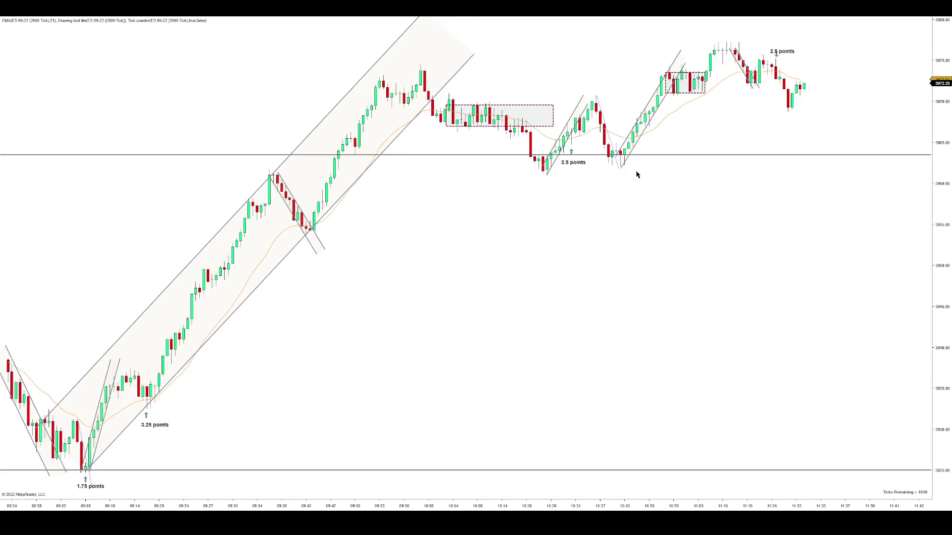
pyautogui.scroll(-3, 617, 89)
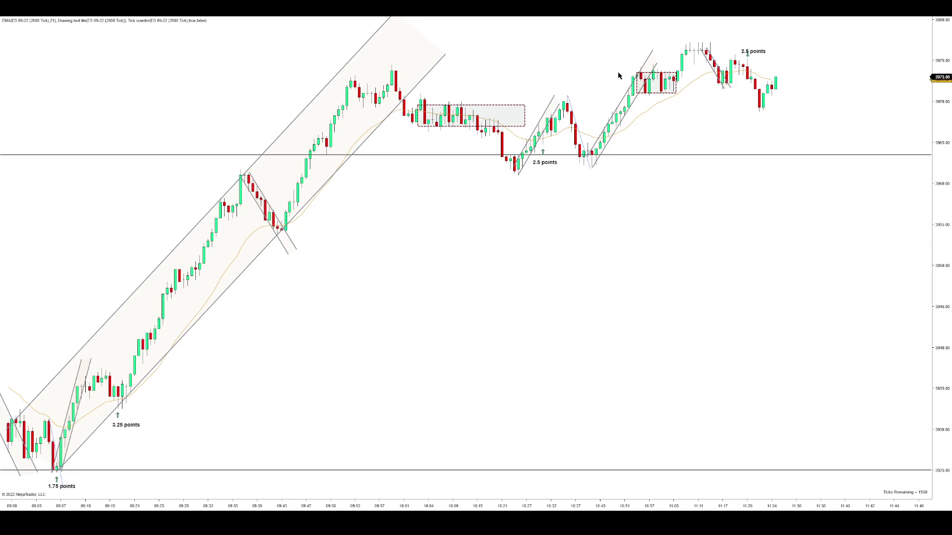
pyautogui.click(541, 128)
pyautogui.click(552, 146)
pyautogui.click(540, 116)
pyautogui.press('Delete')
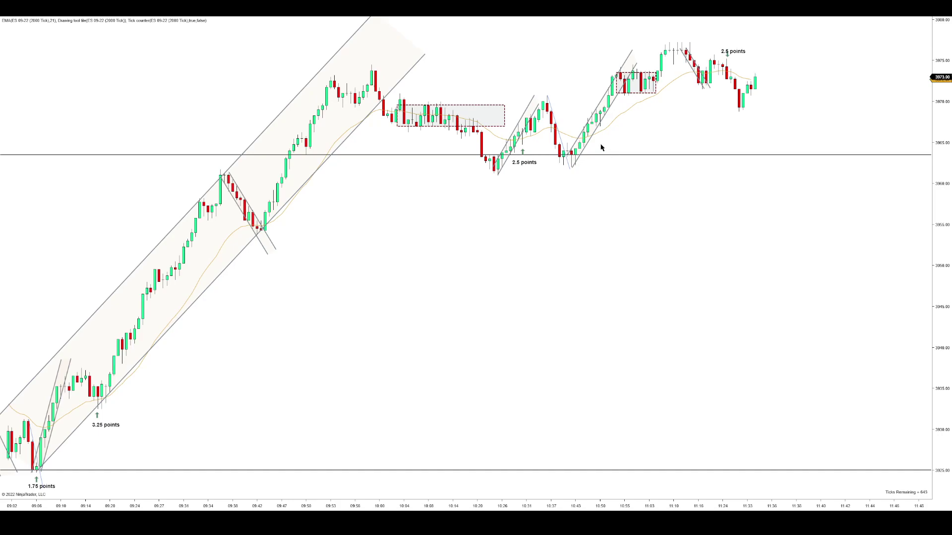
# Step: Raise the short trade's "2.5 points" label slightly so it sits clear above its arrow
pyautogui.moveTo(658, 134); pyautogui.dragTo(636, 133)
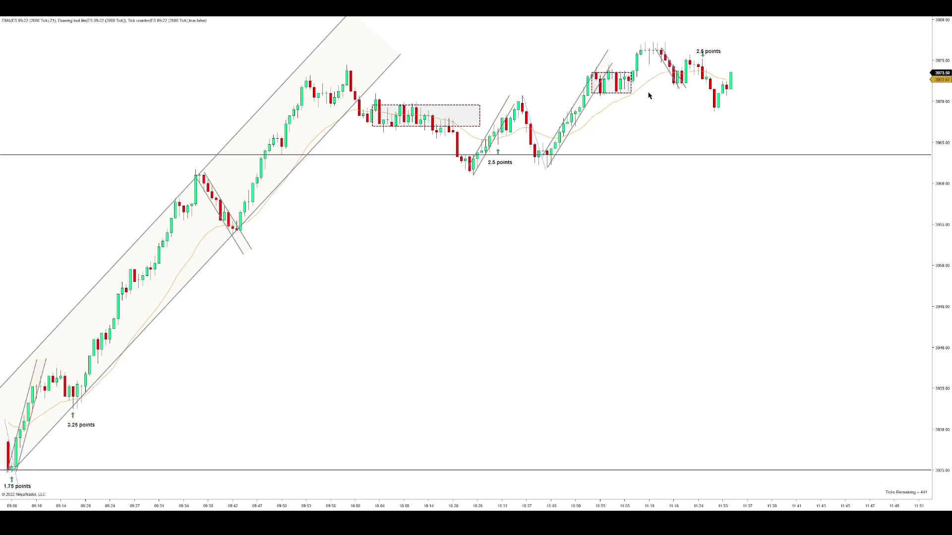
pyautogui.moveTo(648, 98); pyautogui.dragTo(635, 97)
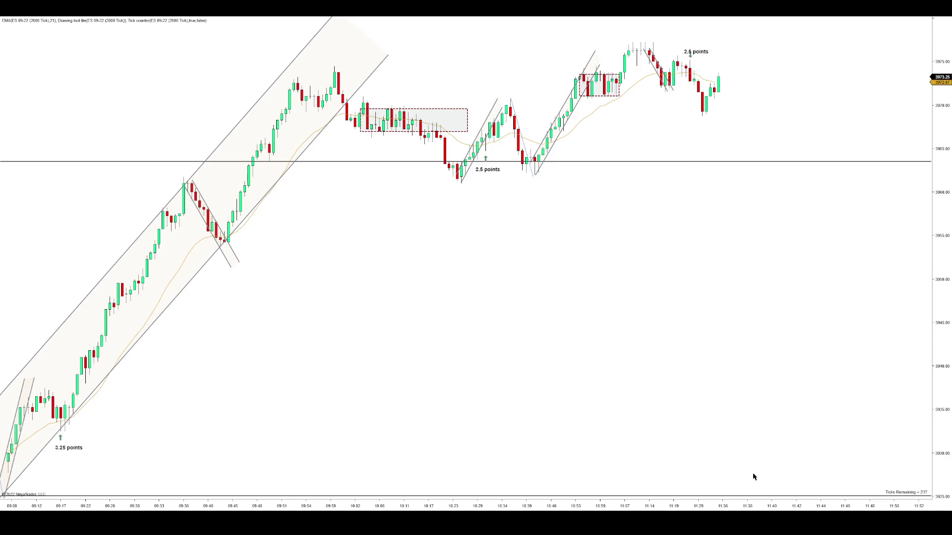
pyautogui.moveTo(755, 507); pyautogui.dragTo(741, 506)
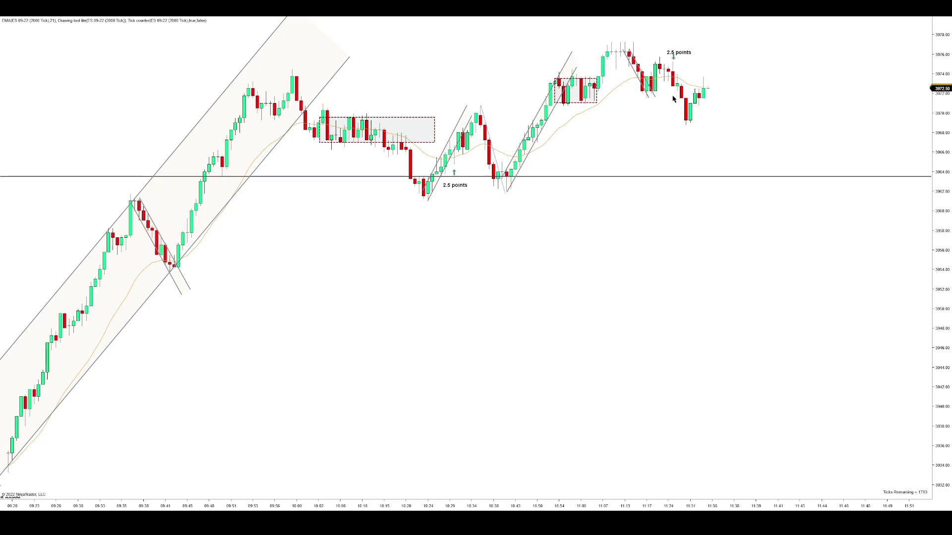
pyautogui.click(686, 53)
pyautogui.moveTo(686, 53); pyautogui.dragTo(687, 48)
pyautogui.click(699, 55)
# Step: Draw a risk-reward projection on the short trade from about 3973.00 to a stop at about 3975.50, and delete it
pyautogui.click(665, 83)
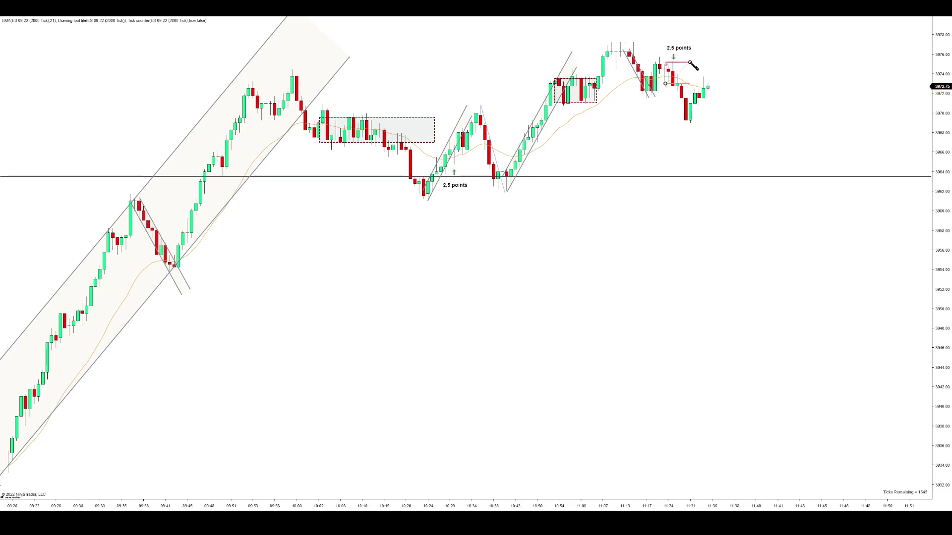
pyautogui.click(691, 61)
pyautogui.moveTo(664, 109)
pyautogui.mouseDown()
pyautogui.moveTo(663, 125)
pyautogui.moveTo(665, 107)
pyautogui.mouseUp()
pyautogui.press('Delete')
pyautogui.moveTo(772, 133); pyautogui.dragTo(745, 128)
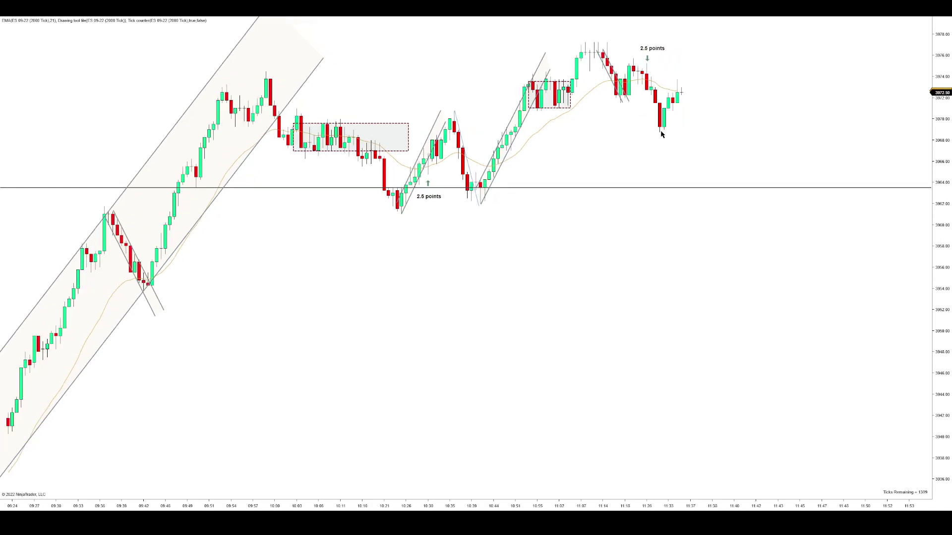